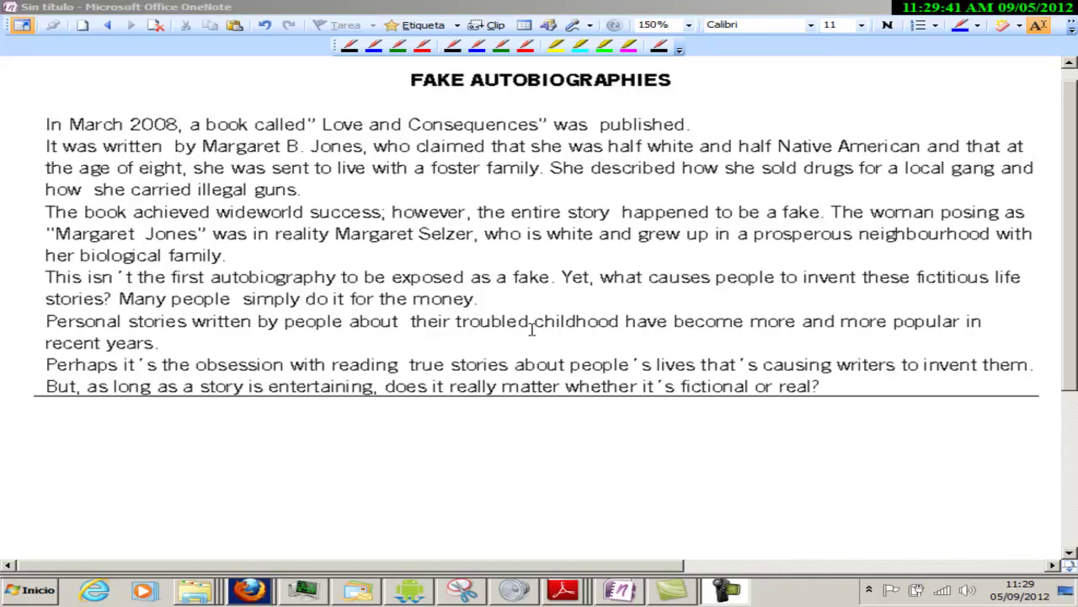
# With the blue pen, bracket 'was published' and circle 'was written'
pyautogui.click(373, 45)
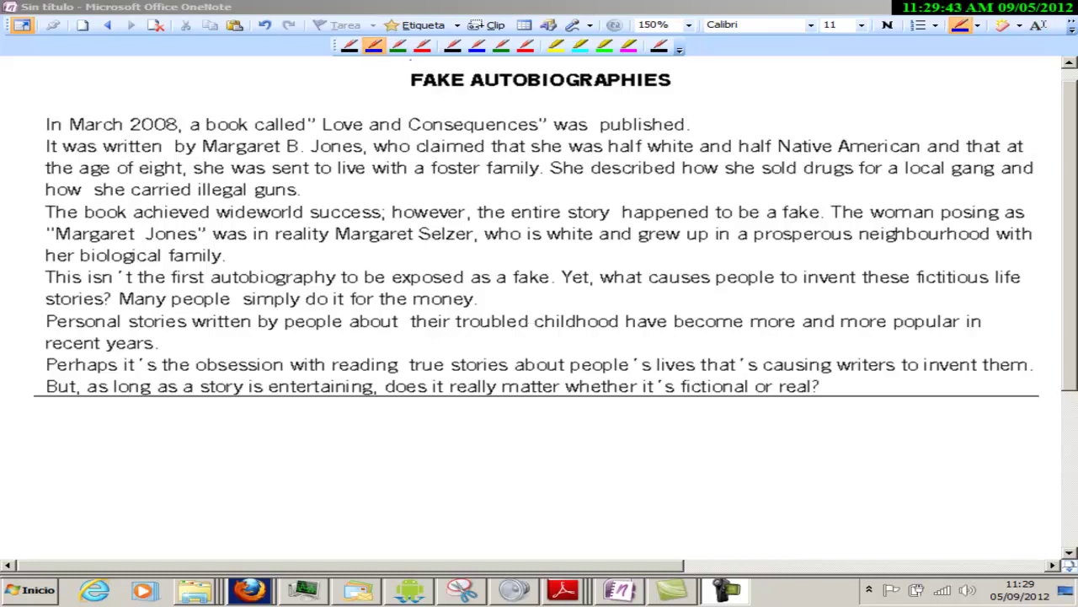
pyautogui.moveTo(548, 123)
pyautogui.mouseDown()
pyautogui.moveTo(549, 107)
pyautogui.moveTo(585, 108)
pyautogui.moveTo(593, 122)
pyautogui.moveTo(635, 105)
pyautogui.moveTo(691, 105)
pyautogui.moveTo(691, 118)
pyautogui.moveTo(666, 124)
pyautogui.moveTo(690, 111)
pyautogui.mouseUp()
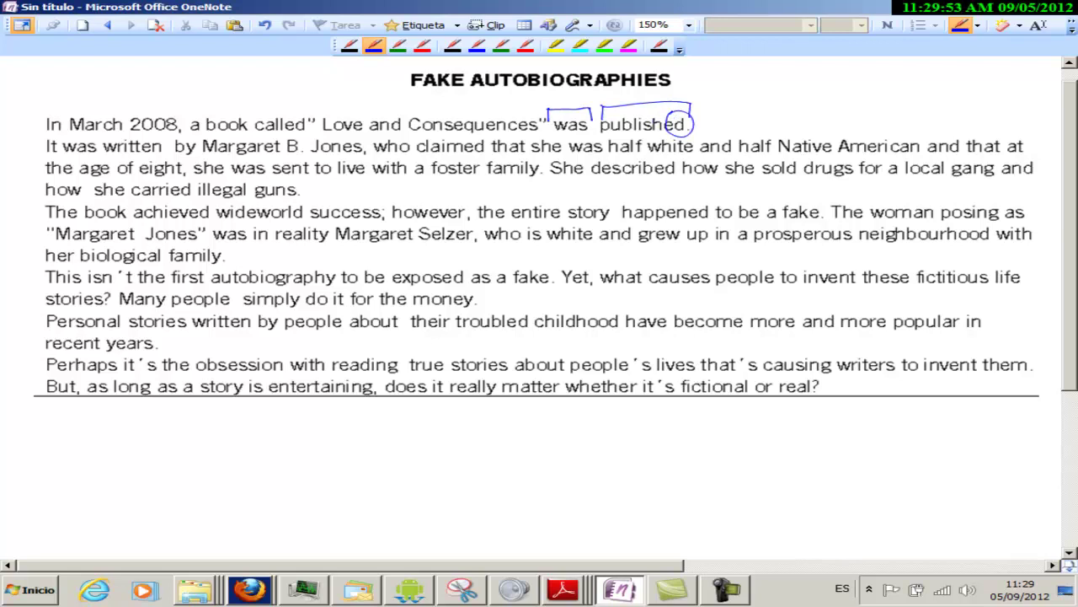
pyautogui.moveTo(78, 137)
pyautogui.mouseDown()
pyautogui.moveTo(162, 153)
pyautogui.moveTo(79, 137)
pyautogui.mouseUp()
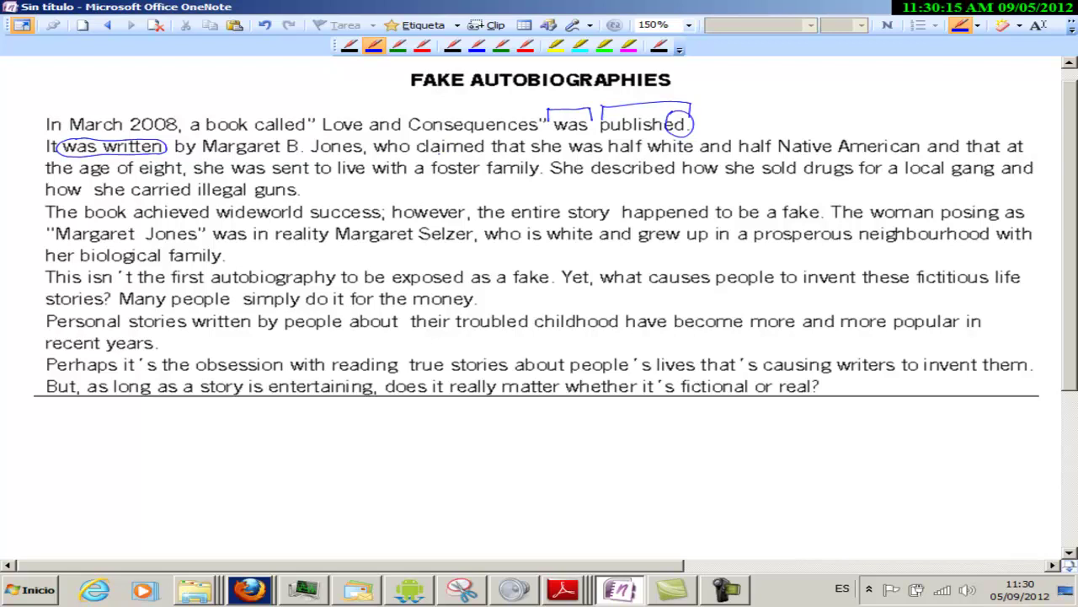
# Underline 'who' and 'Native American' and circle 'at' in blue ink
pyautogui.moveTo(373, 154)
pyautogui.mouseDown()
pyautogui.moveTo(485, 152)
pyautogui.moveTo(466, 133)
pyautogui.moveTo(419, 134)
pyautogui.moveTo(417, 153)
pyautogui.mouseUp()
pyautogui.moveTo(780, 154); pyautogui.dragTo(923, 157)
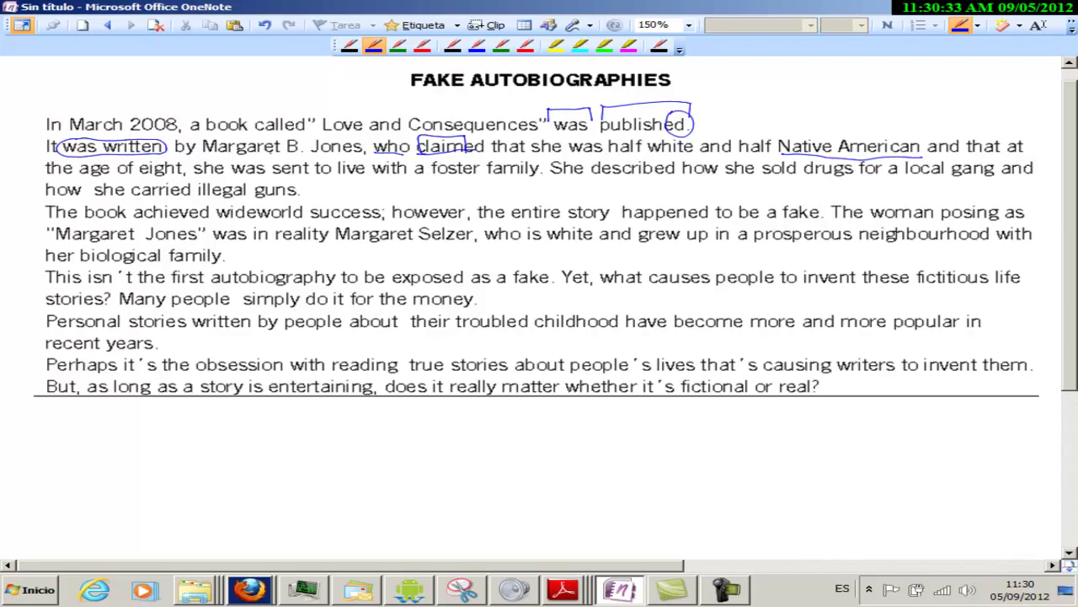
pyautogui.moveTo(1023, 136); pyautogui.dragTo(1009, 135)
# Circle 'foster', underline 'described', 'sold' and the ending of 'carried', then stop inking
pyautogui.moveTo(440, 155)
pyautogui.mouseDown()
pyautogui.moveTo(459, 187)
pyautogui.moveTo(476, 156)
pyautogui.moveTo(426, 157)
pyautogui.mouseUp()
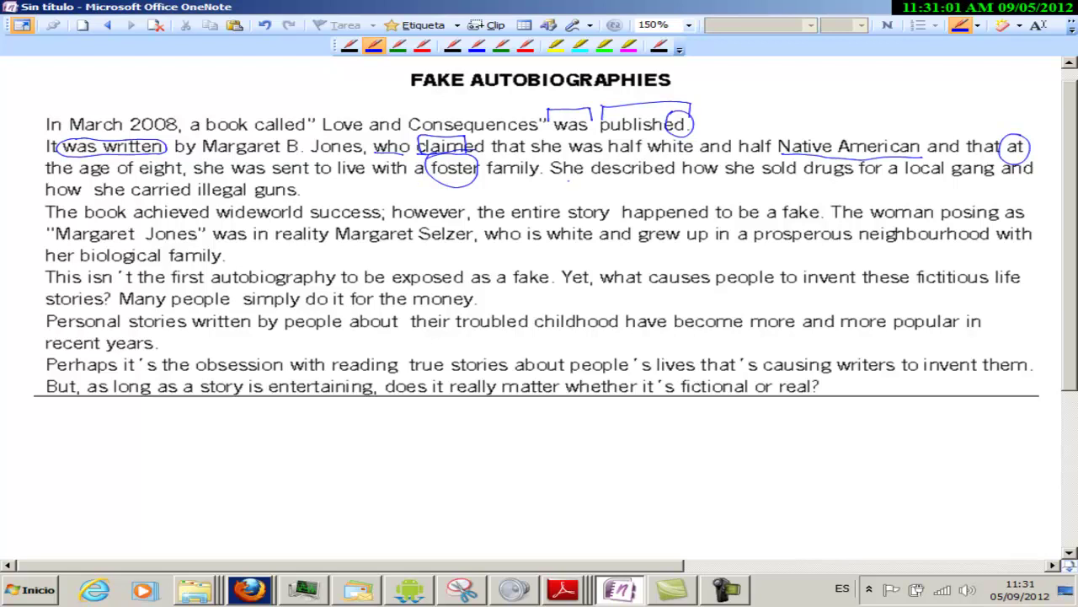
pyautogui.moveTo(661, 175); pyautogui.dragTo(678, 176)
pyautogui.moveTo(761, 176); pyautogui.dragTo(798, 176)
pyautogui.moveTo(166, 197)
pyautogui.mouseDown()
pyautogui.moveTo(194, 197)
pyautogui.moveTo(174, 199)
pyautogui.mouseUp()
pyautogui.press('Escape')
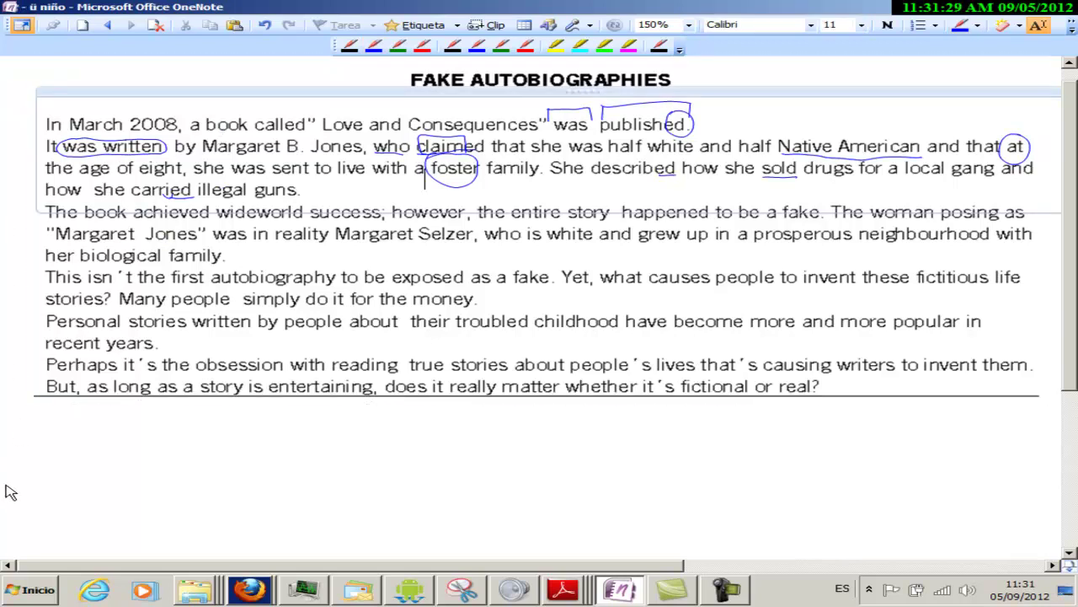
# In Firefox, run a Google search for 'foster family'
pyautogui.click(261, 594)
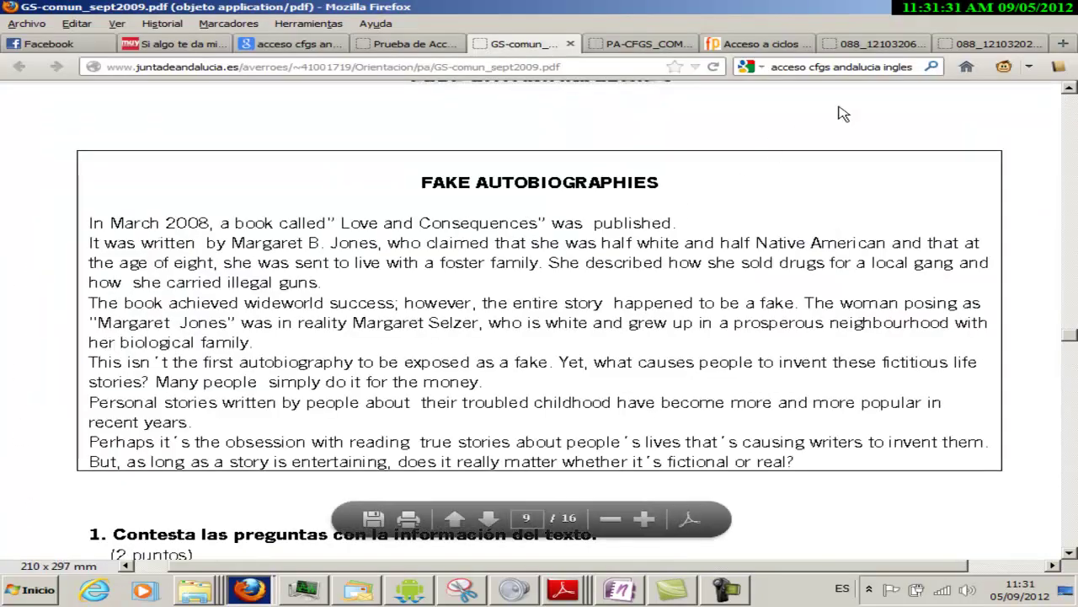
pyautogui.click(661, 48)
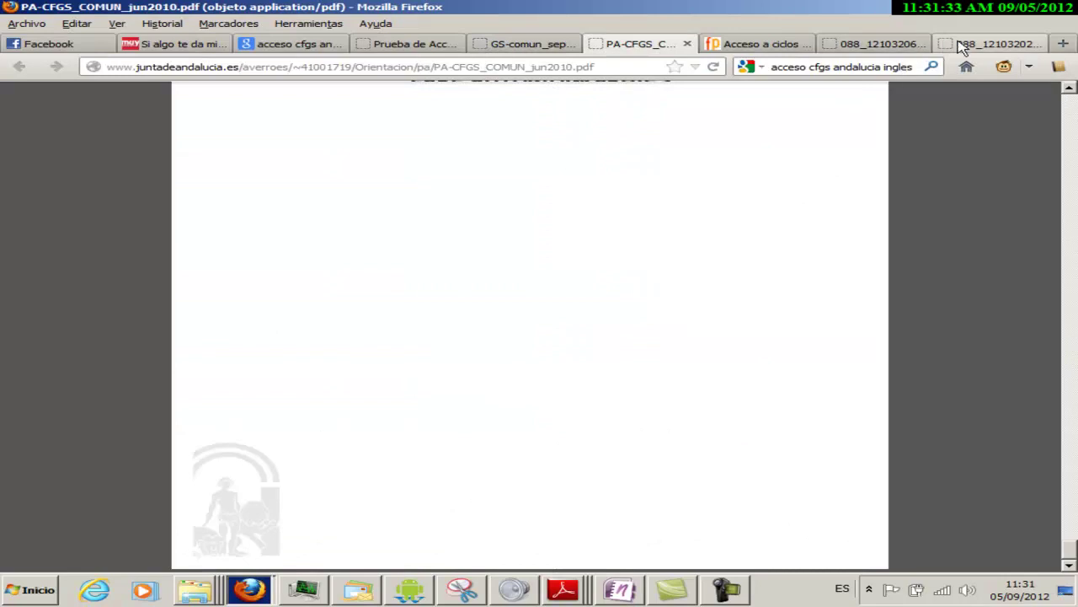
pyautogui.click(977, 45)
pyautogui.click(920, 66)
pyautogui.write('foster family')
pyautogui.press('Return')
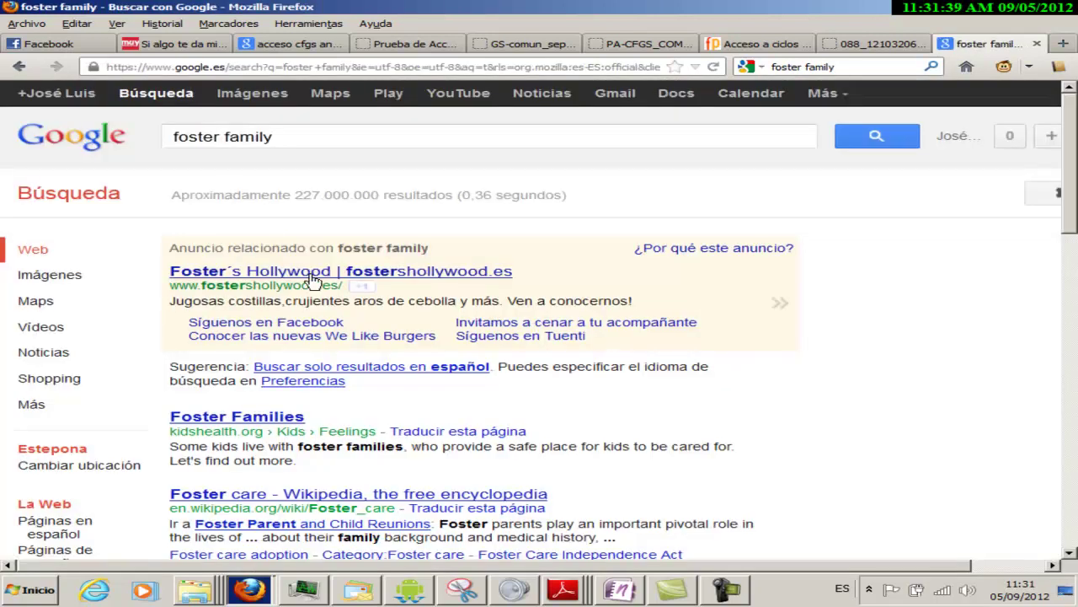
# Scroll the results and open the bab.la English–Spanish entry for 'foster family'
pyautogui.scroll(-2, 286, 283)
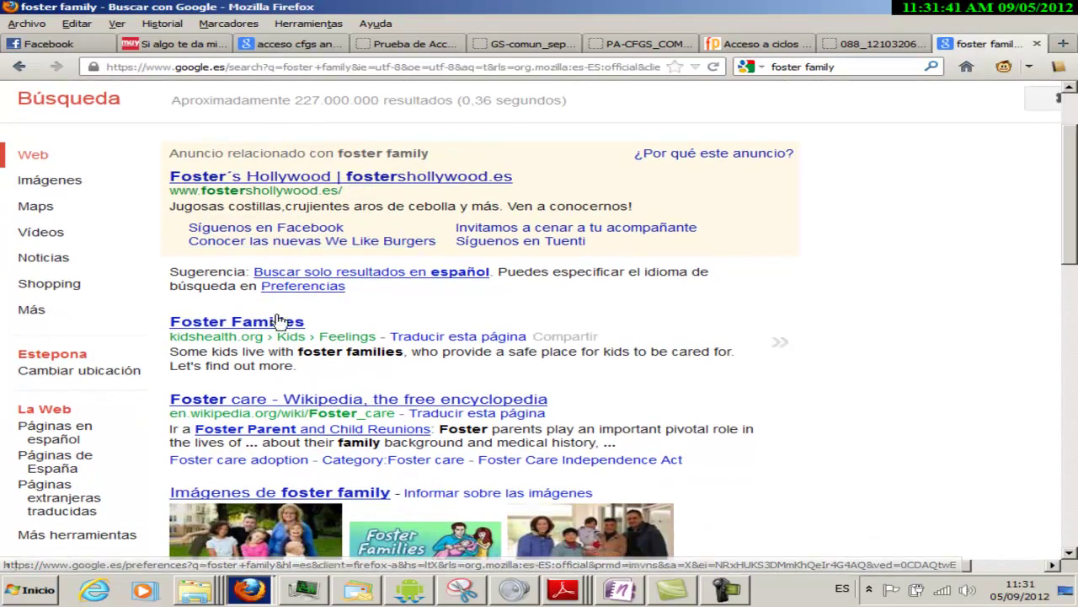
pyautogui.scroll(-3, 283, 322)
pyautogui.scroll(-1, 284, 320)
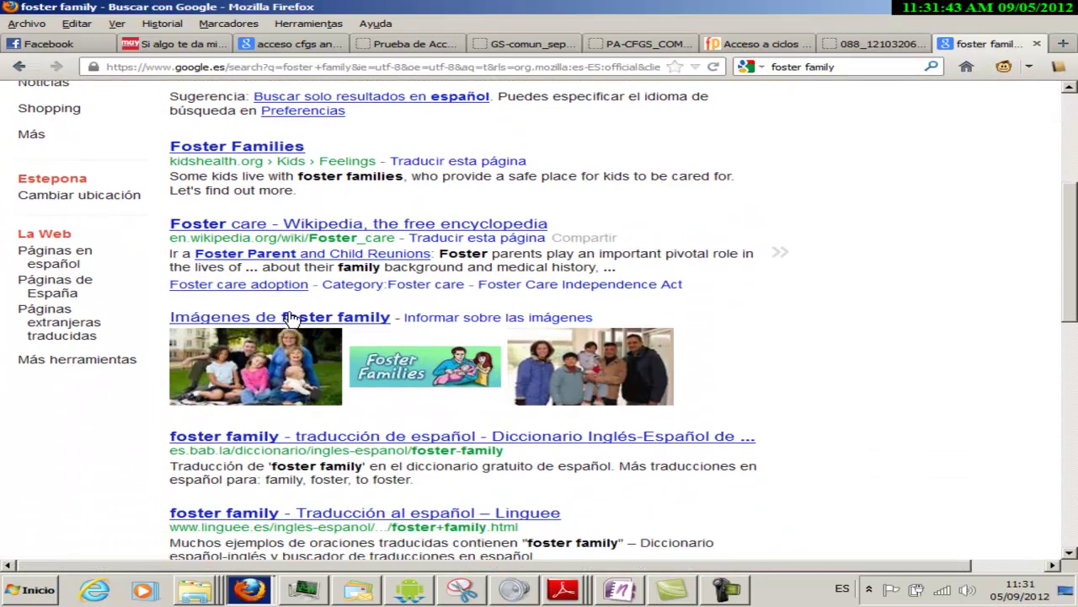
pyautogui.scroll(-2, 288, 319)
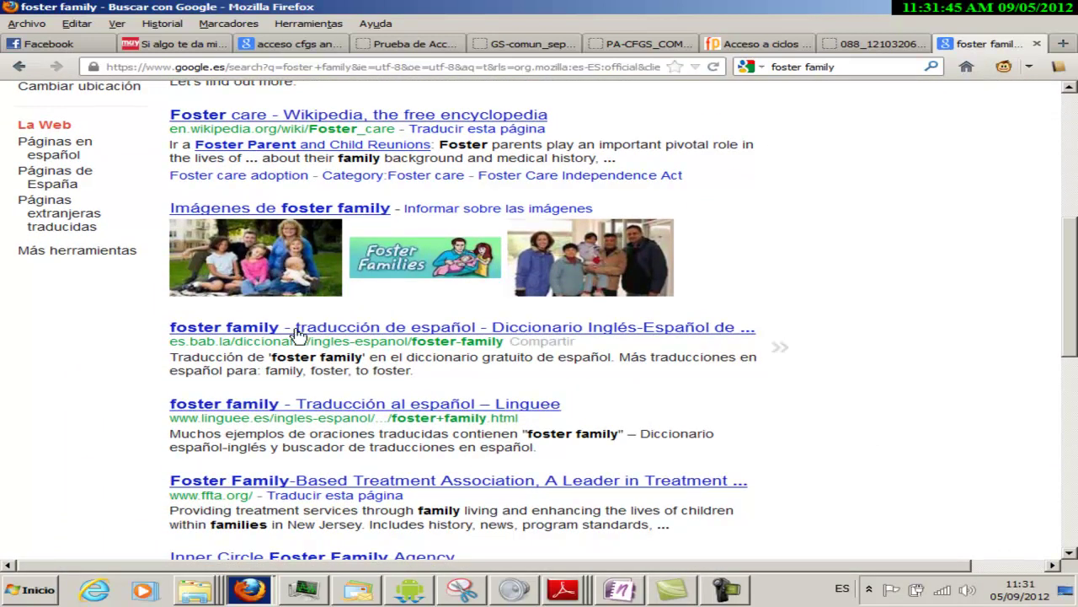
pyautogui.click(302, 329)
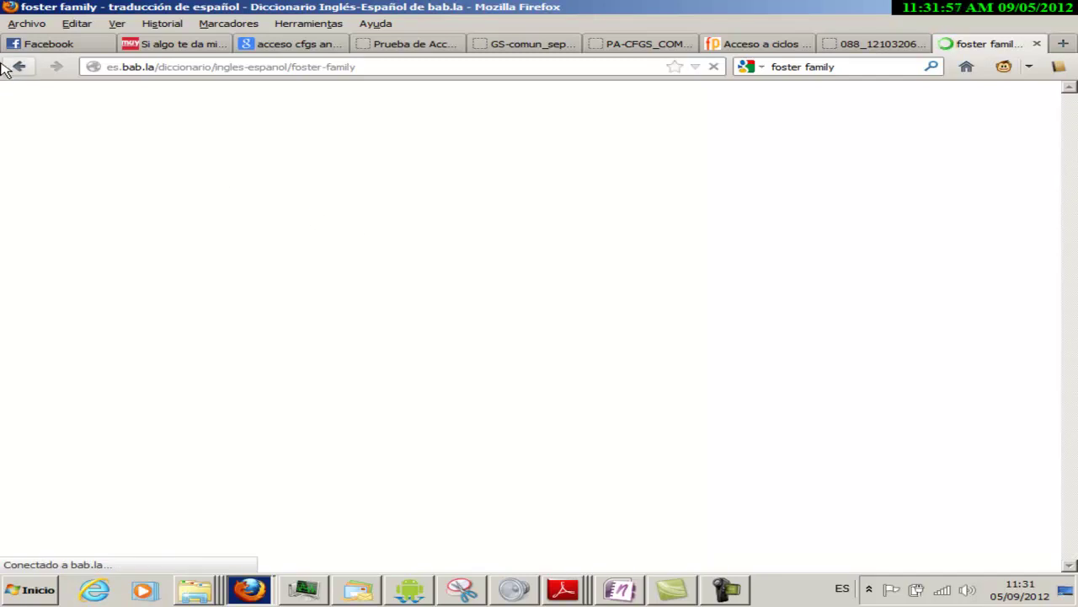
pyautogui.click(638, 66)
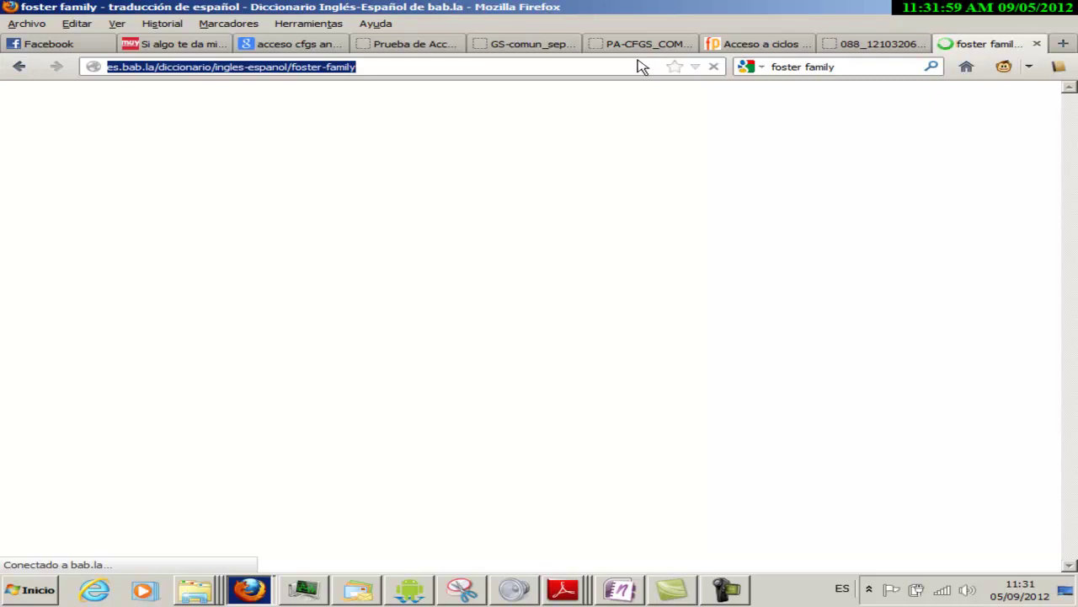
pyautogui.write('www.wordreference.com/')
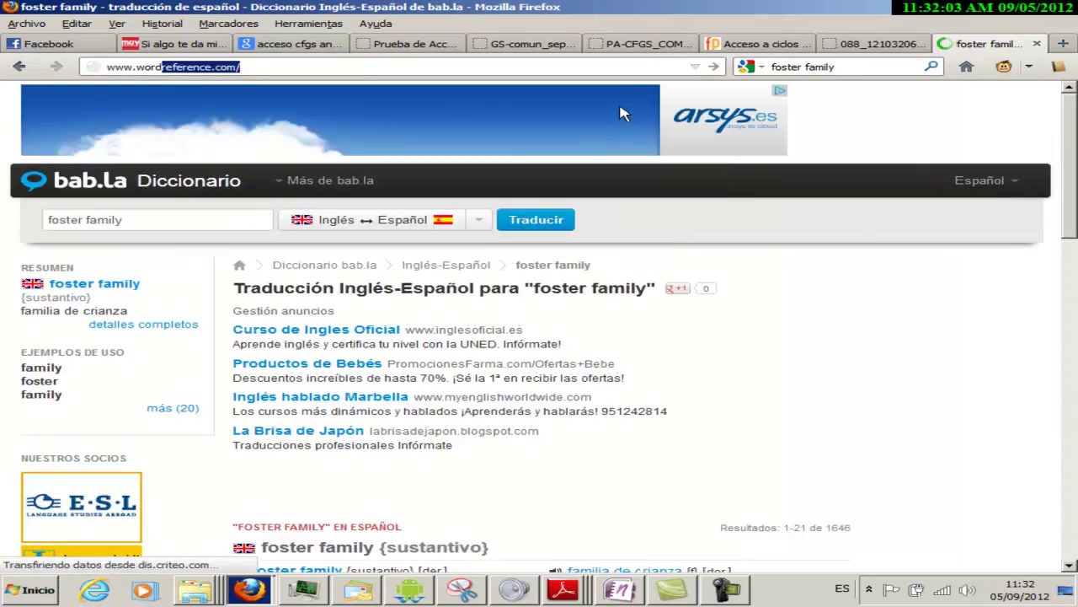
pyautogui.scroll(-4, 341, 493)
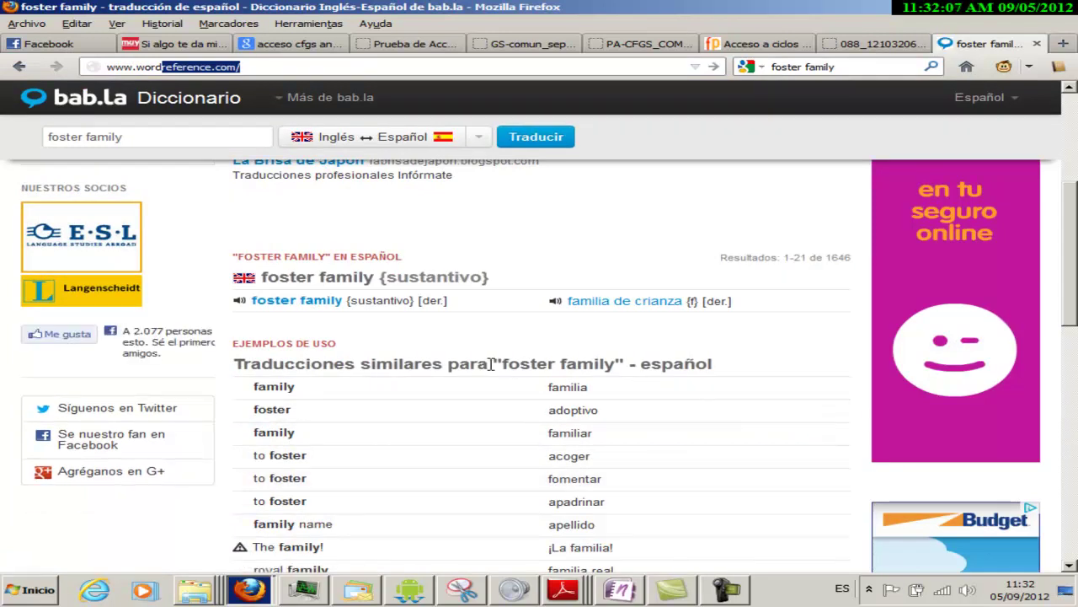
pyautogui.scroll(-5, 492, 366)
pyautogui.scroll(-5, 491, 368)
pyautogui.scroll(-2, 492, 370)
pyautogui.scroll(5, 494, 368)
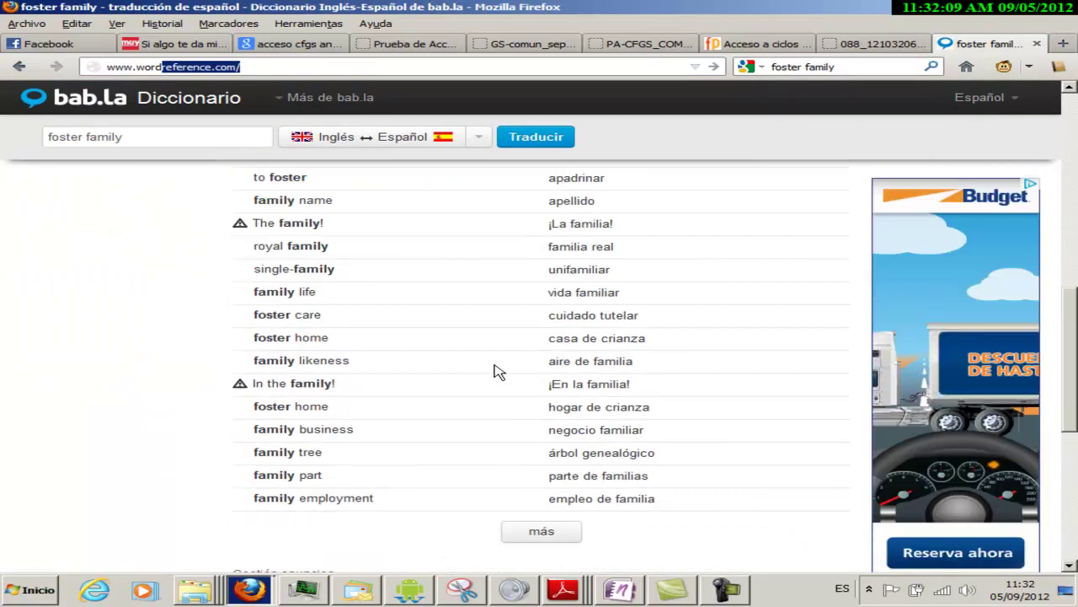
pyautogui.scroll(-8, 494, 368)
pyautogui.scroll(15, 494, 362)
pyautogui.scroll(5, 493, 359)
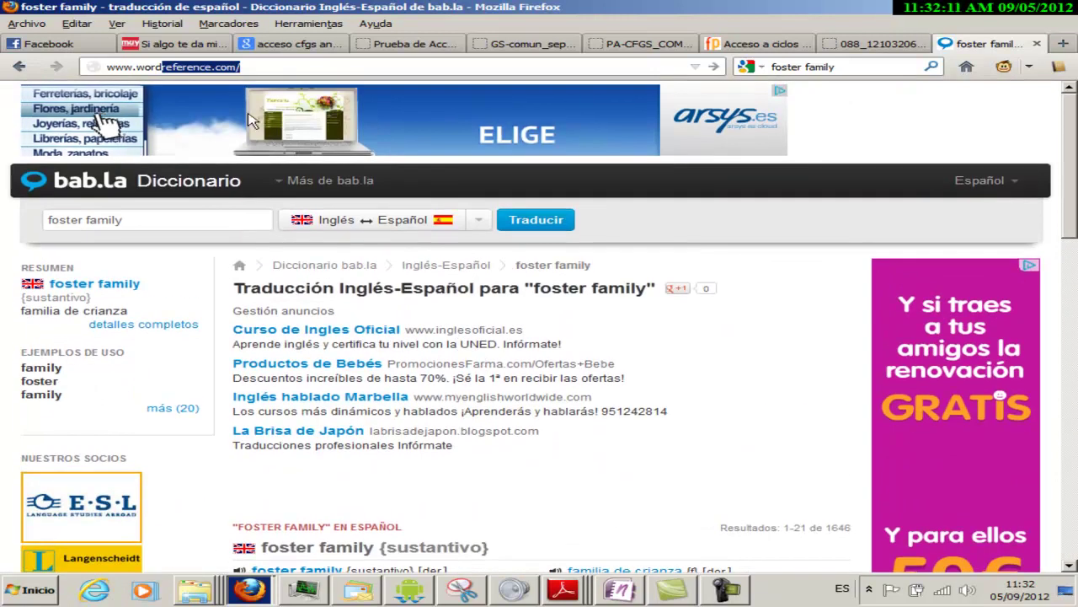
# Go to WordReference and look up 'foster' in the English–Spanish dictionary, reading its senses
pyautogui.press('Return')
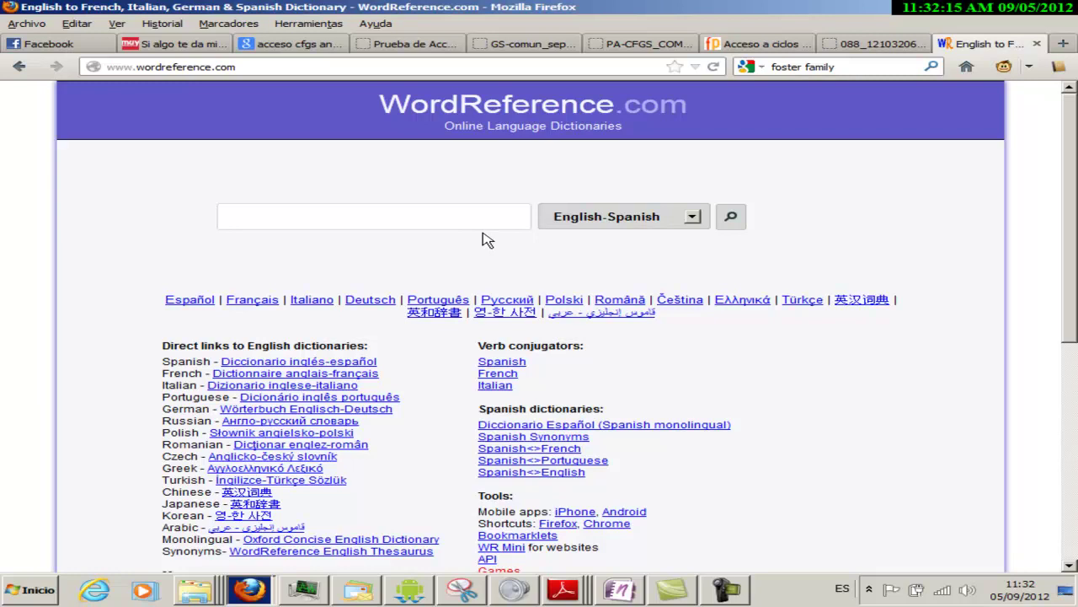
pyautogui.write('foster')
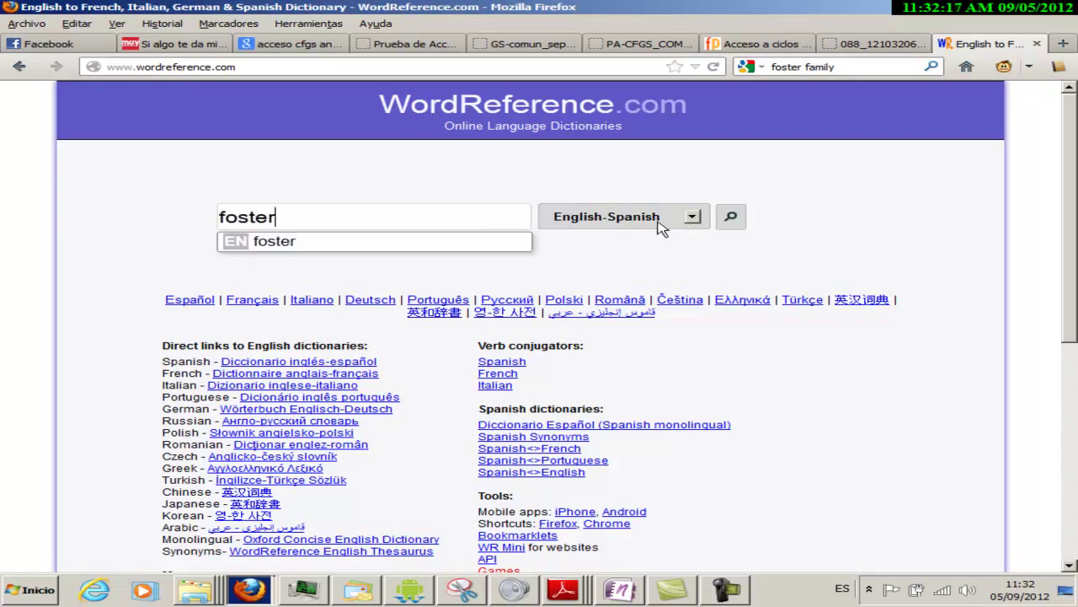
pyautogui.click(730, 217)
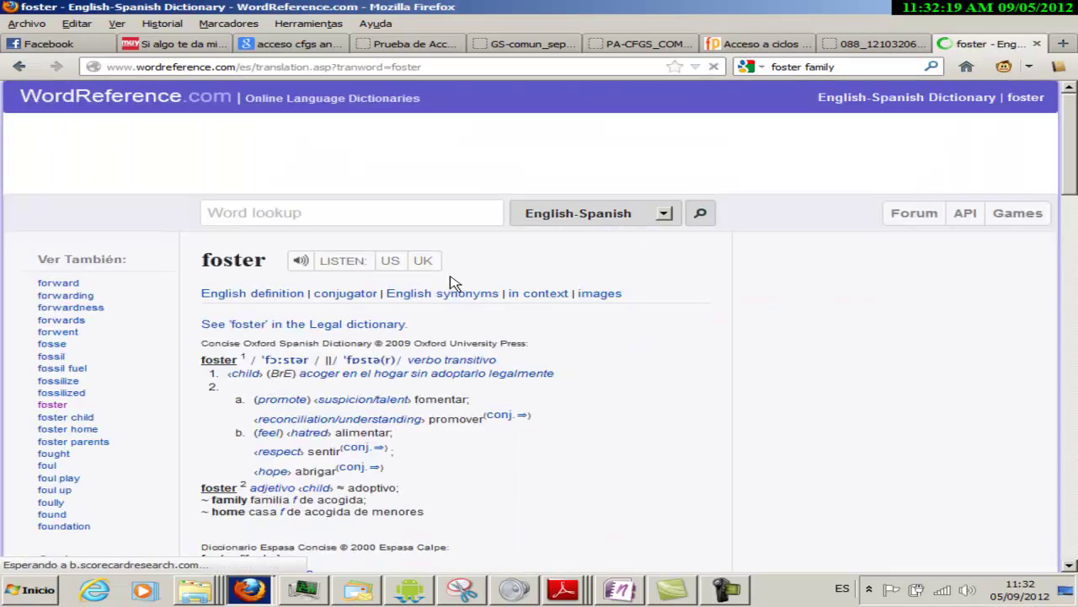
pyautogui.scroll(-2, 444, 278)
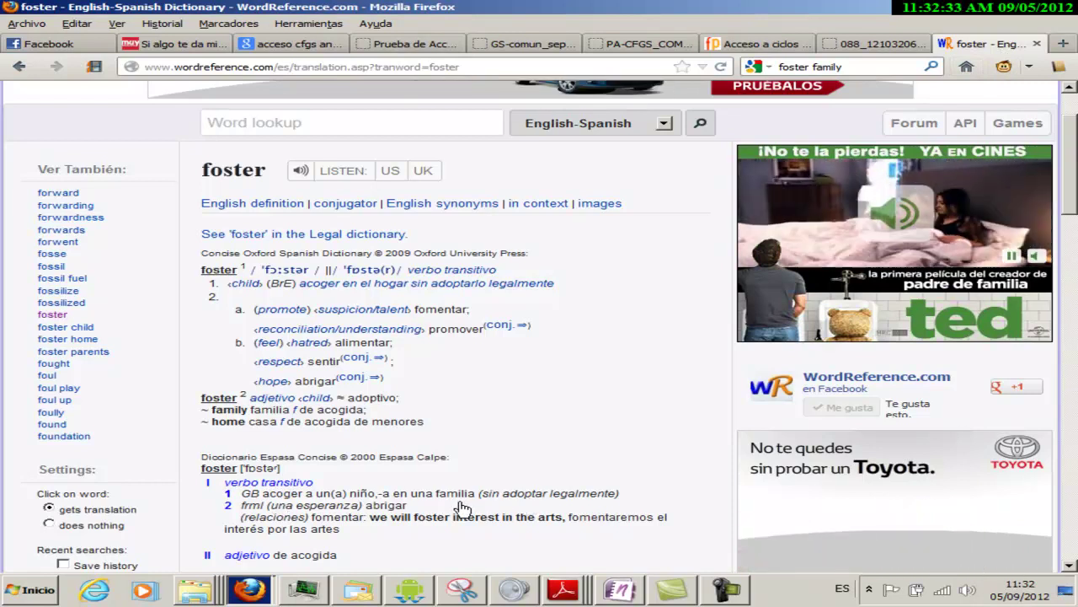
pyautogui.scroll(-5, 648, 438)
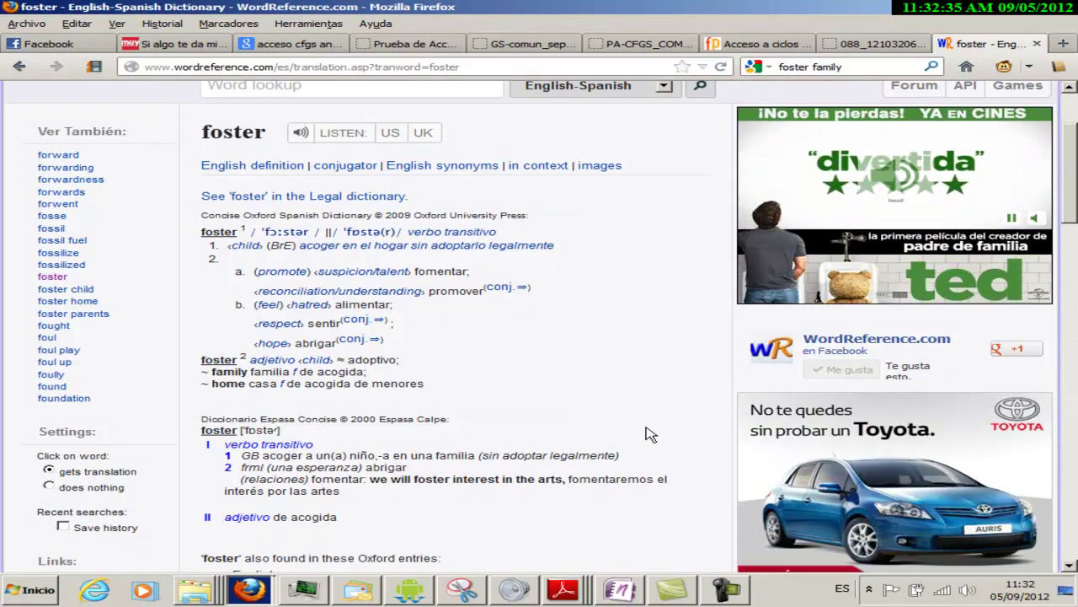
# Back in OneNote, underline 'achieved', 'wideworld success' and 'however' in blue, looping 'wideworld success'
pyautogui.click(1039, 13)
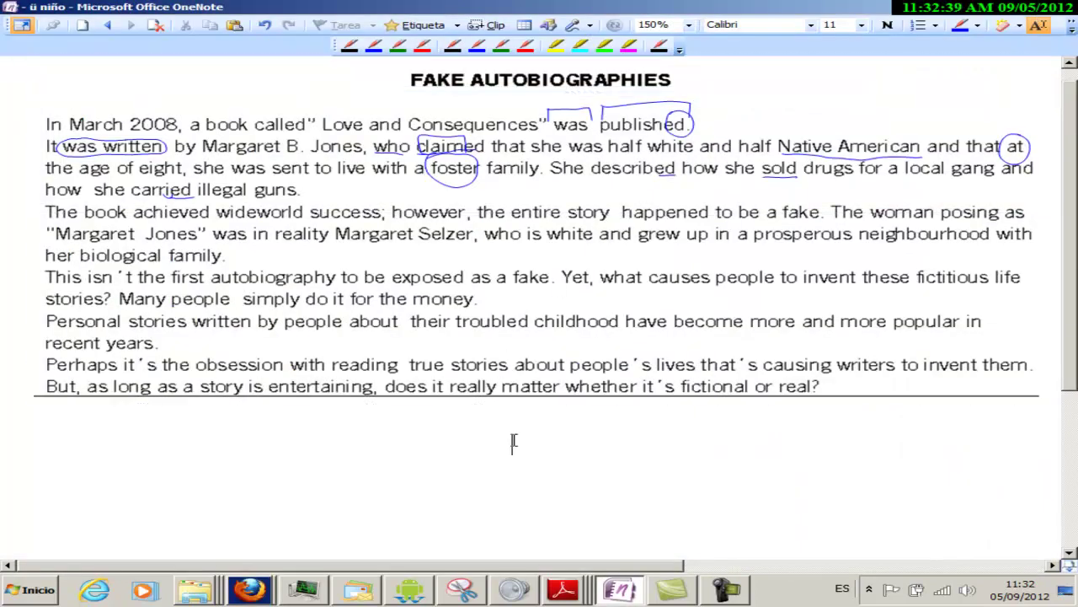
pyautogui.click(373, 46)
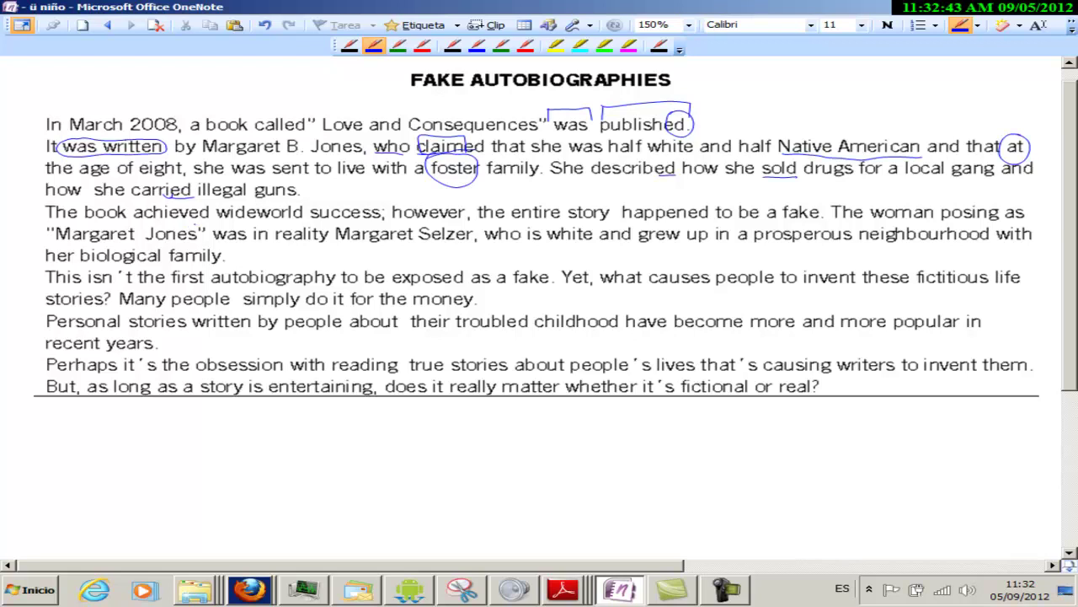
pyautogui.moveTo(145, 224)
pyautogui.mouseDown()
pyautogui.moveTo(201, 224)
pyautogui.moveTo(196, 210)
pyautogui.mouseUp()
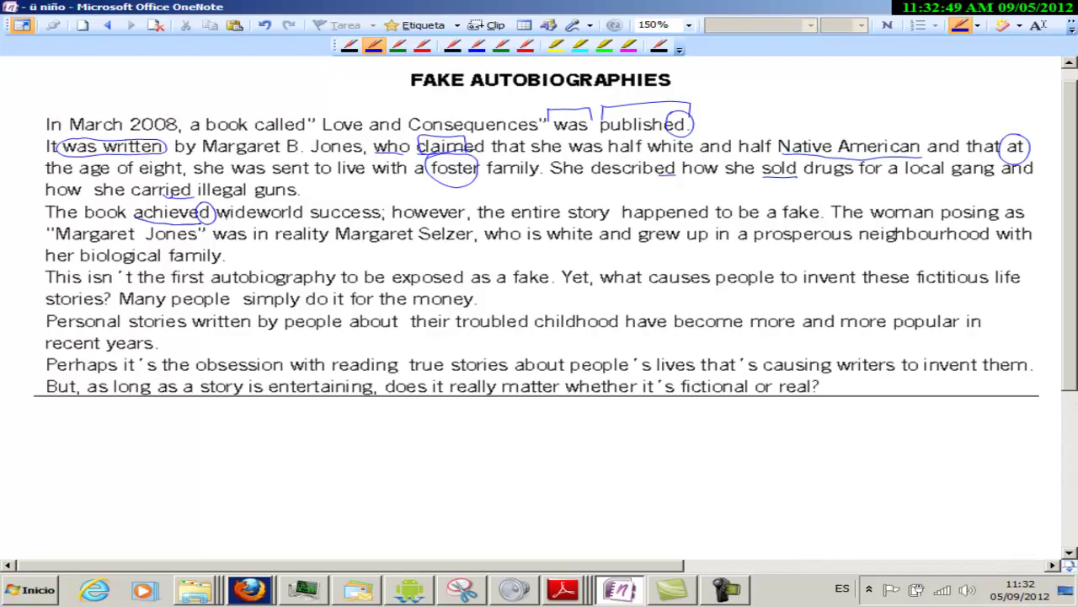
pyautogui.moveTo(221, 220)
pyautogui.mouseDown()
pyautogui.moveTo(301, 220)
pyautogui.moveTo(257, 227)
pyautogui.mouseUp()
pyautogui.moveTo(323, 219); pyautogui.dragTo(376, 220)
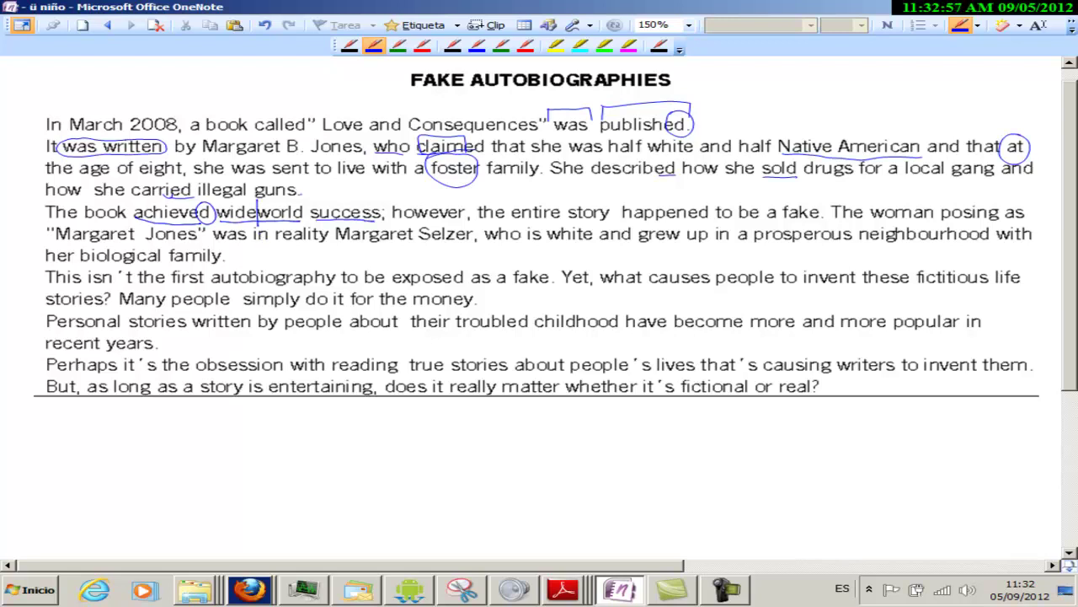
pyautogui.moveTo(217, 202)
pyautogui.mouseDown()
pyautogui.moveTo(372, 199)
pyautogui.moveTo(384, 212)
pyautogui.mouseUp()
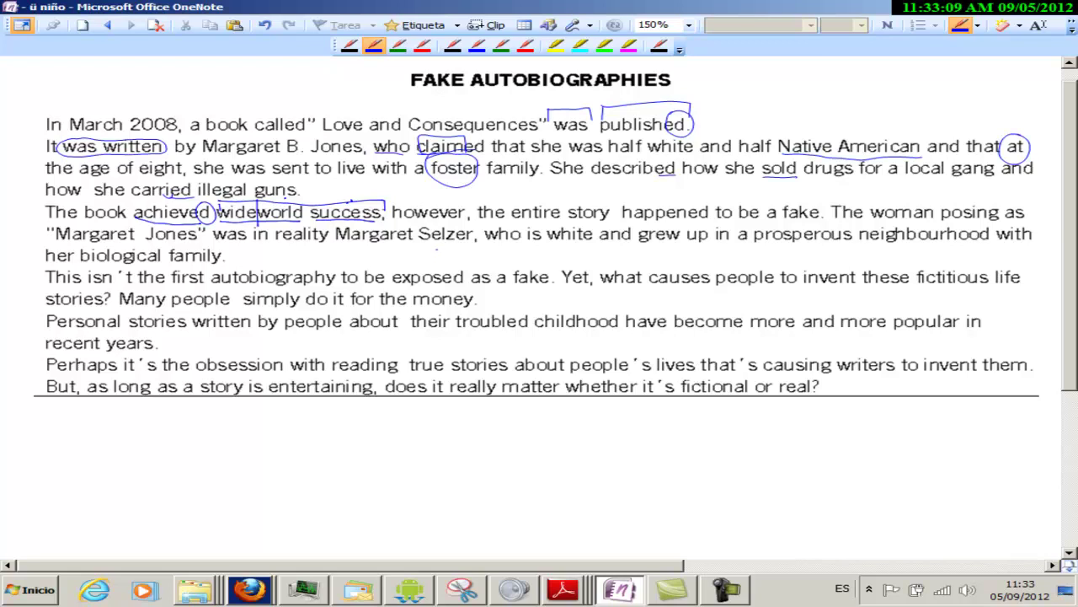
pyautogui.moveTo(396, 221); pyautogui.dragTo(461, 222)
# Circle 'happened to be' and 'grew up', box 'neighbourhood' and underline 'posing' in blue
pyautogui.moveTo(632, 199)
pyautogui.mouseDown()
pyautogui.moveTo(623, 204)
pyautogui.moveTo(674, 223)
pyautogui.moveTo(748, 224)
pyautogui.moveTo(763, 208)
pyautogui.moveTo(635, 195)
pyautogui.mouseUp()
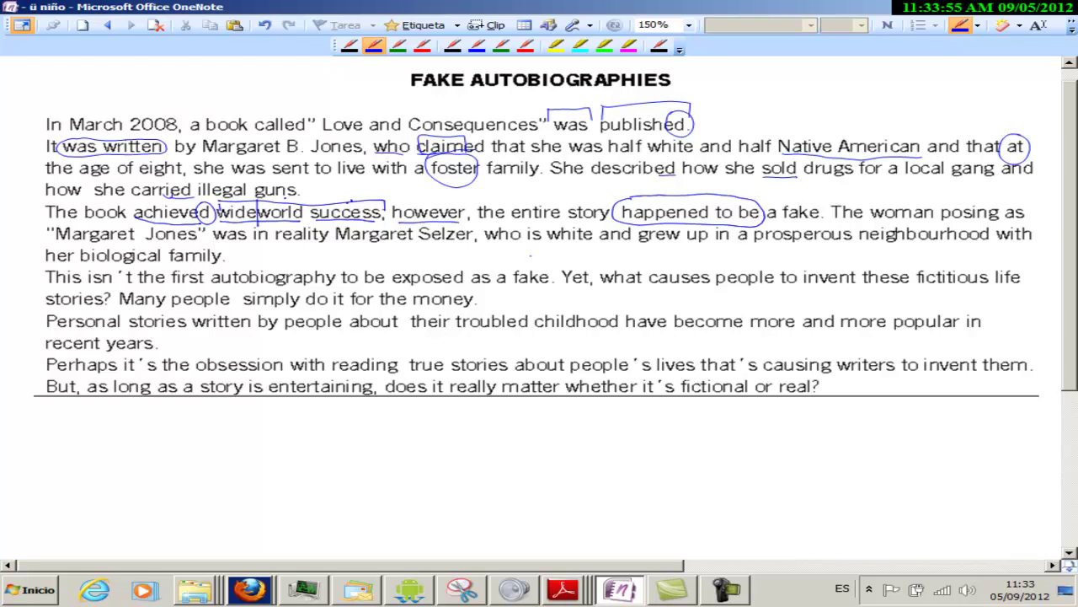
pyautogui.moveTo(634, 243); pyautogui.dragTo(679, 244)
pyautogui.moveTo(676, 246)
pyautogui.mouseDown()
pyautogui.moveTo(708, 242)
pyautogui.moveTo(638, 228)
pyautogui.moveTo(693, 223)
pyautogui.moveTo(708, 244)
pyautogui.mouseUp()
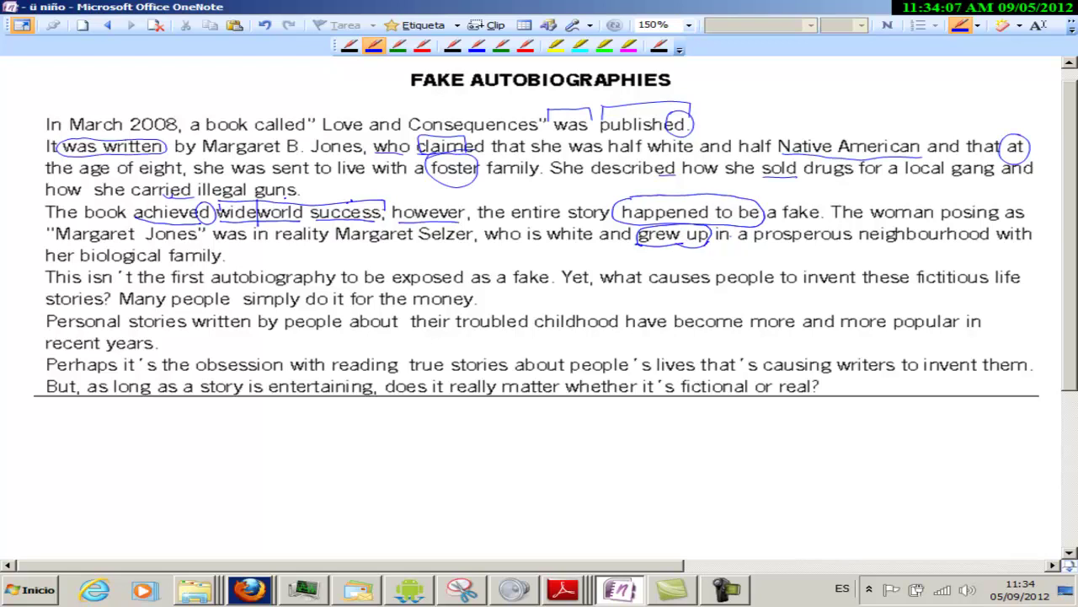
pyautogui.moveTo(857, 251)
pyautogui.mouseDown()
pyautogui.moveTo(996, 251)
pyautogui.moveTo(996, 221)
pyautogui.moveTo(858, 221)
pyautogui.moveTo(856, 250)
pyautogui.mouseUp()
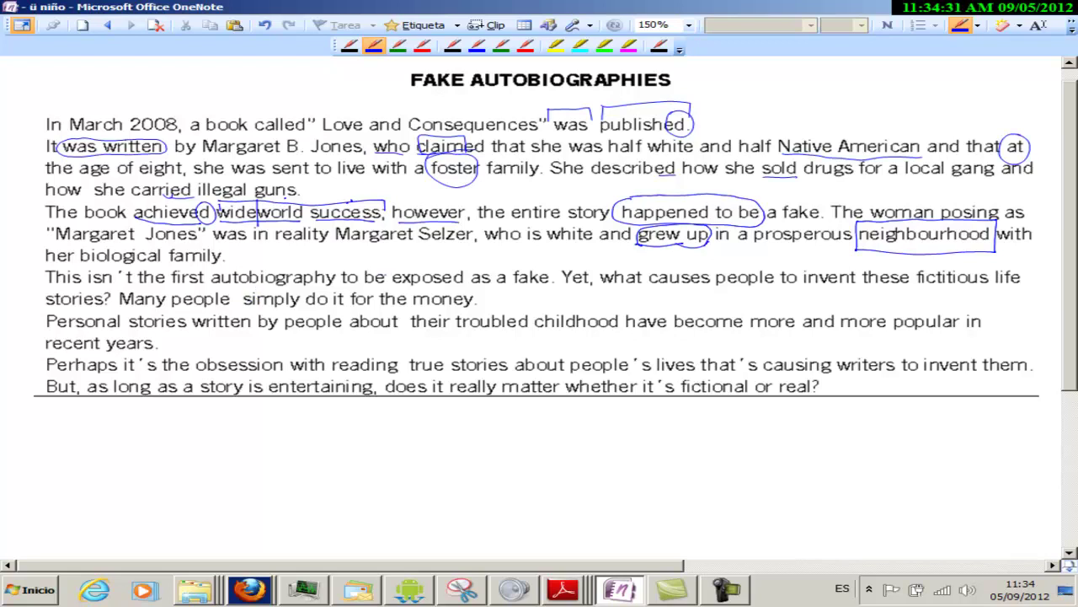
# Underline 'to be exposed' and 'Yet', and circle 'as a fake' in blue ink
pyautogui.moveTo(342, 283)
pyautogui.mouseDown()
pyautogui.moveTo(543, 288)
pyautogui.moveTo(487, 257)
pyautogui.mouseUp()
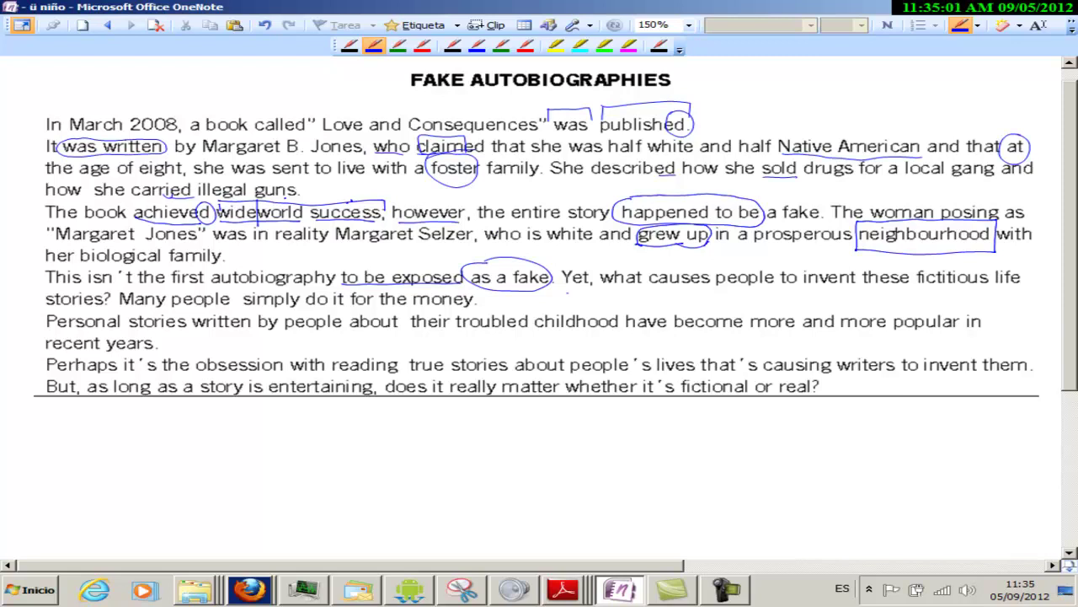
pyautogui.moveTo(561, 287); pyautogui.dragTo(594, 289)
# Leave pen mode with Esc to resume typing in the annotated notes
pyautogui.press('Escape')
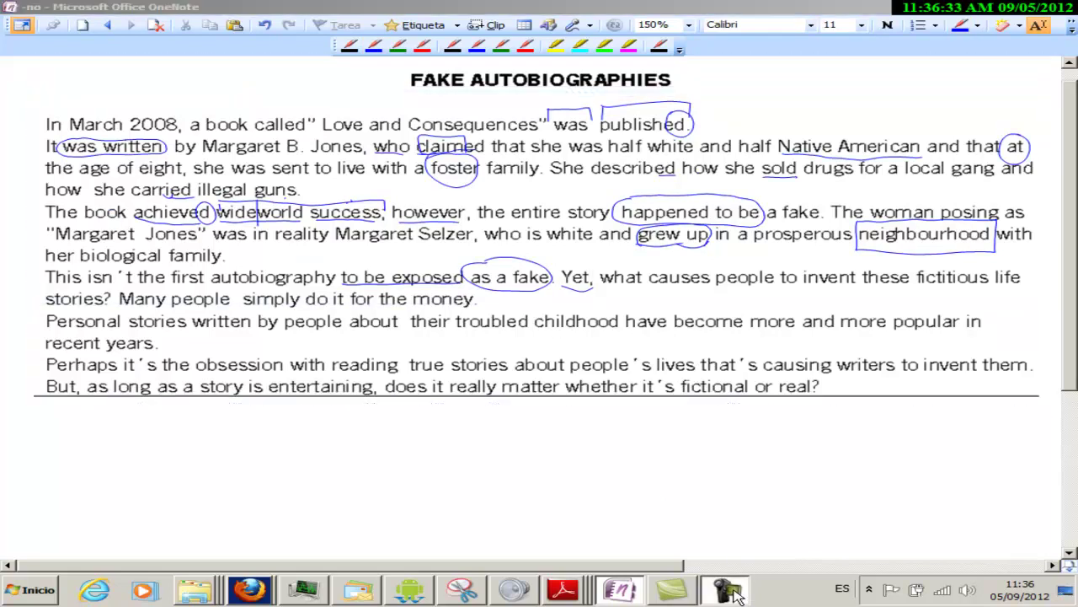